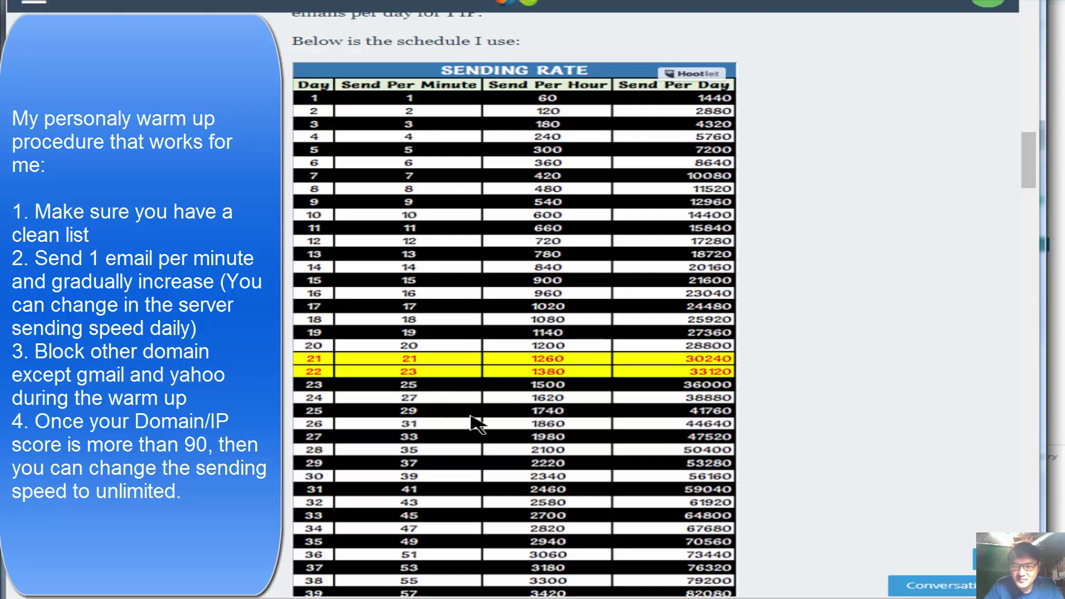
Step: Scroll through the article's SENDING RATE table of per-minute, per-hour and per-day warm-up limits
scroll(476, 426, "down", 5)
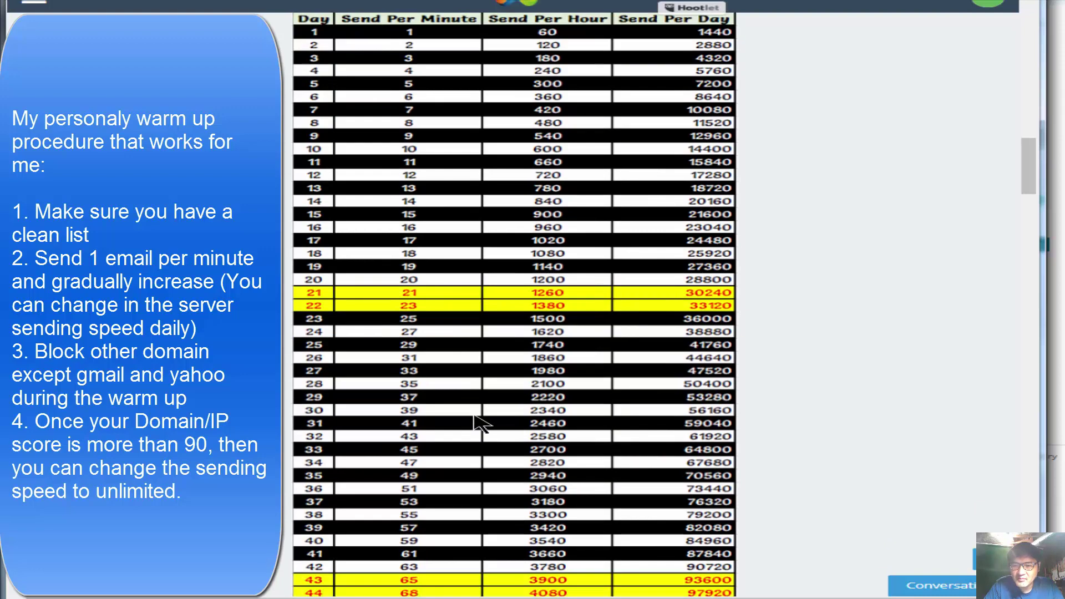
scroll(476, 416, "down", 1)
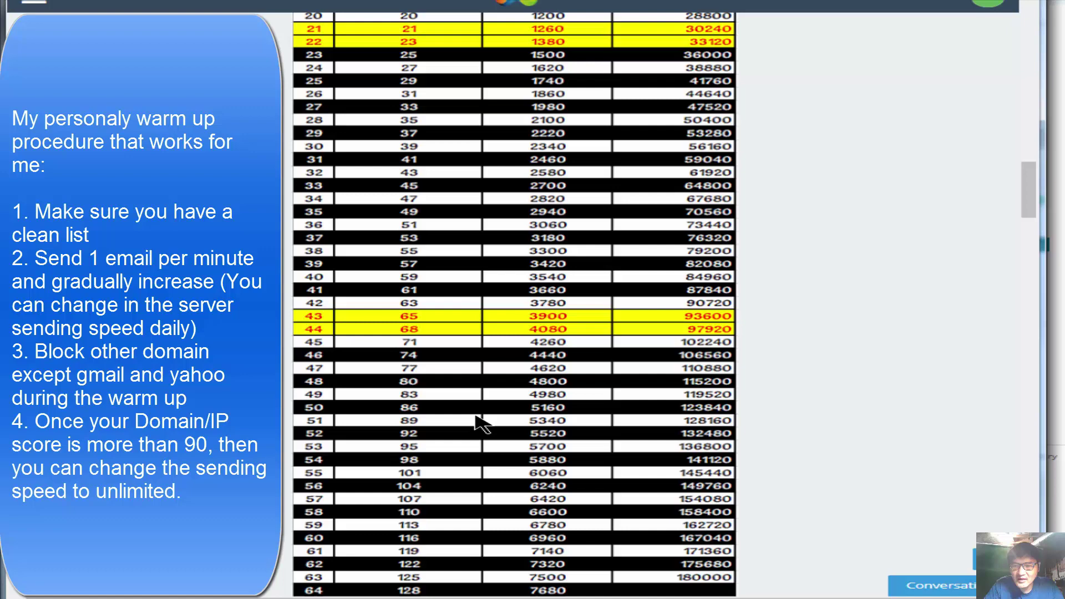
scroll(476, 415, "up", 1)
scroll(482, 420, "up", 1)
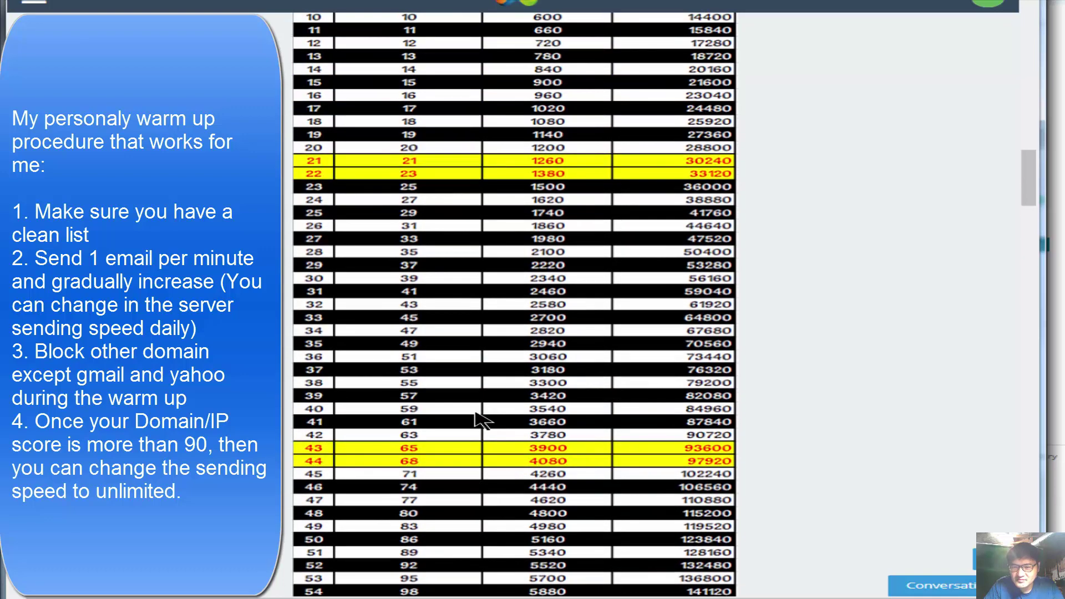
scroll(482, 423, "down", 5)
scroll(483, 423, "up", 8)
scroll(482, 366, "down", 6)
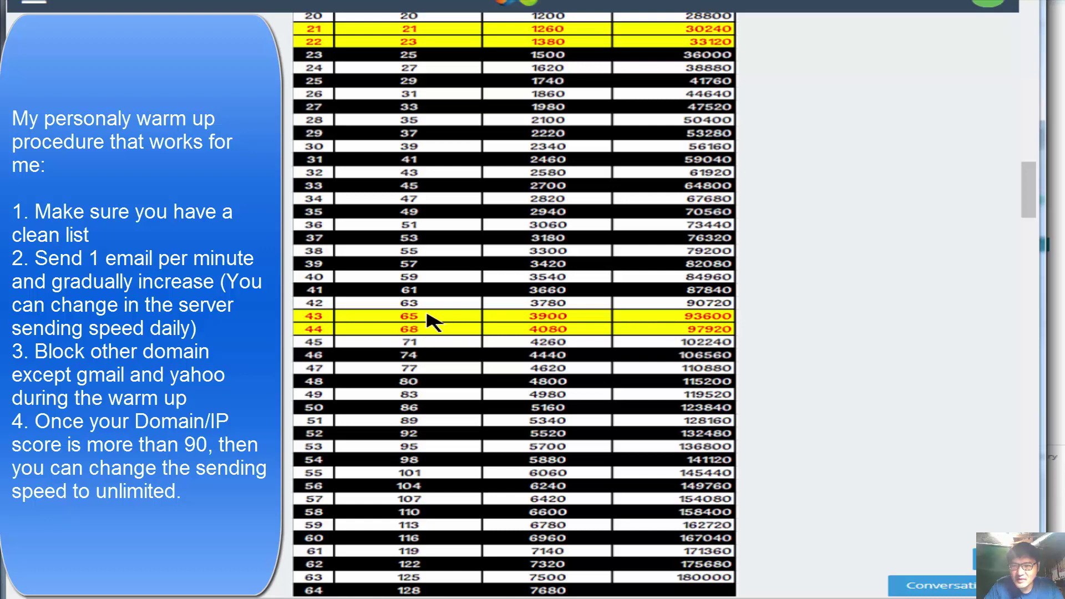
scroll(451, 210, "up", 4)
scroll(450, 210, "up", 2)
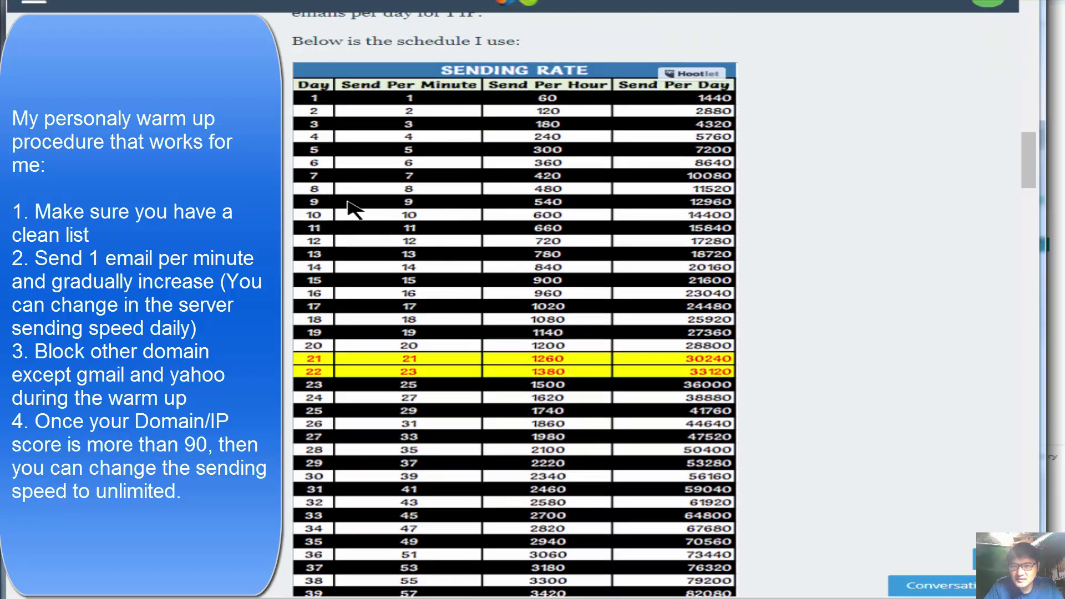
Step: Scroll MailWizz's Email blacklist settings to the Regular expressions box of blocked domains
scroll(353, 338, "down", 10)
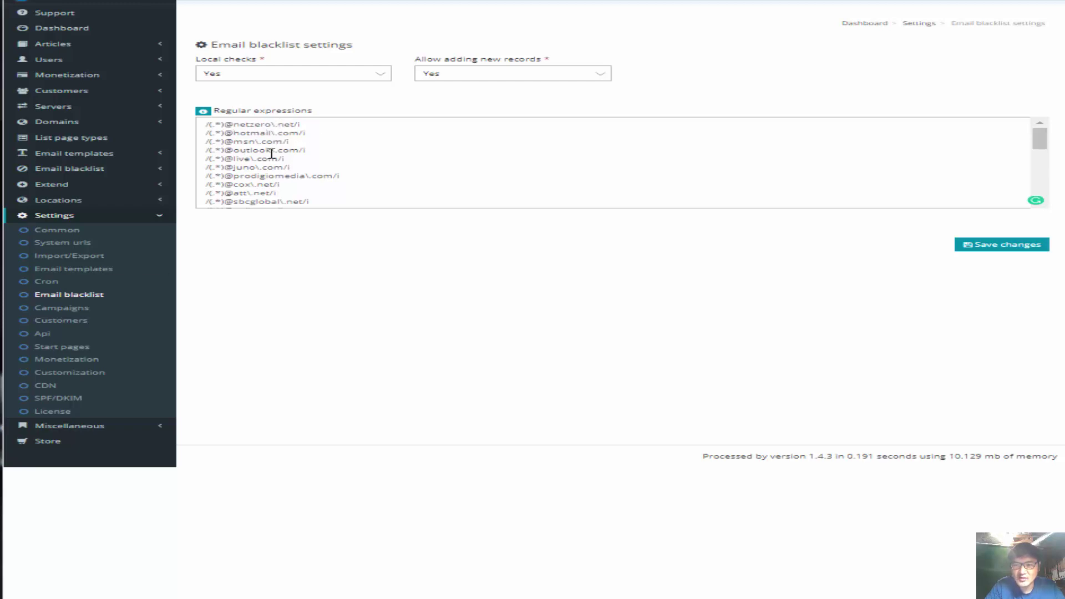
left_click_drag(327, 126, 220, 124)
left_click_drag(151, 122, 156, 123)
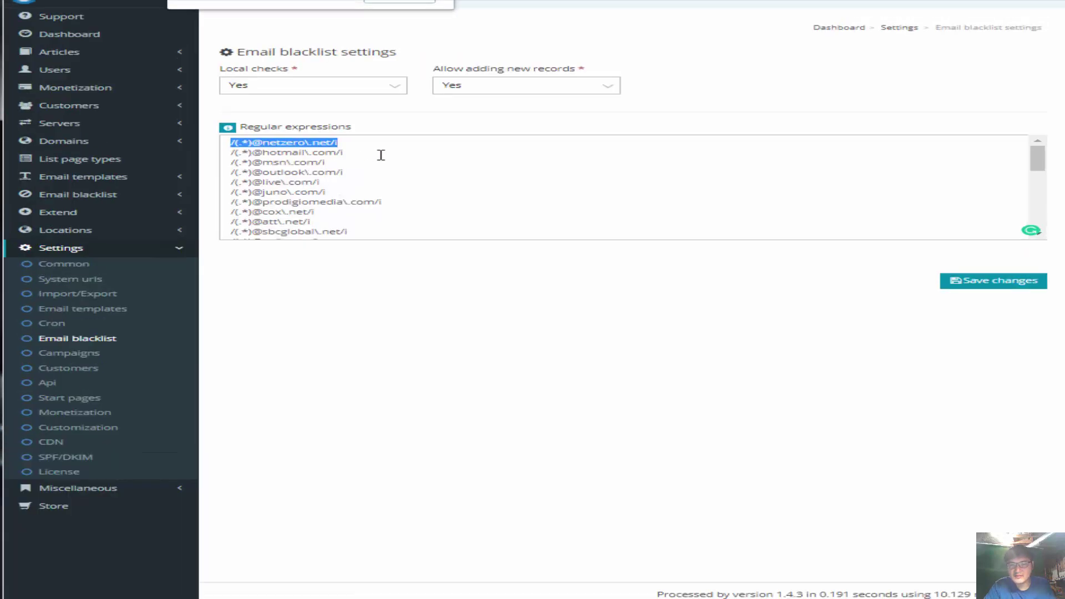
left_click(273, 155)
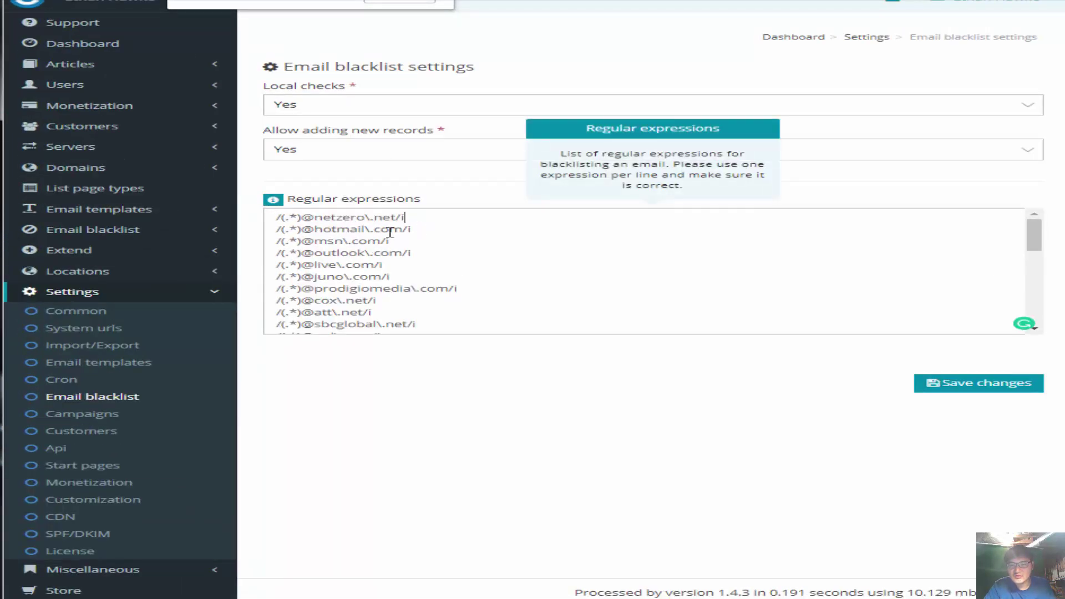
left_click(298, 229)
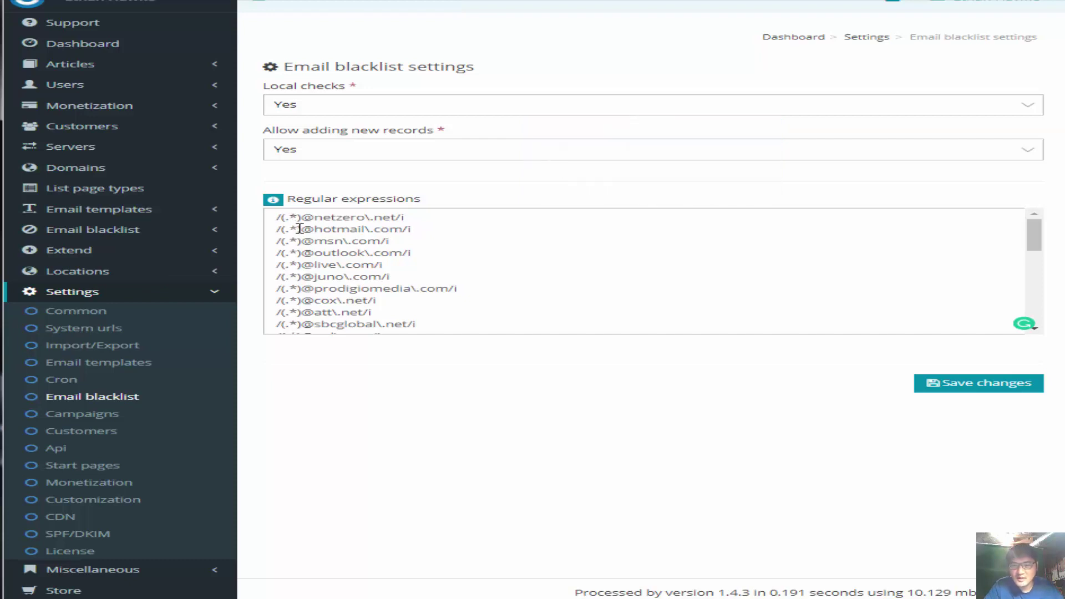
left_click_drag(273, 218, 417, 218)
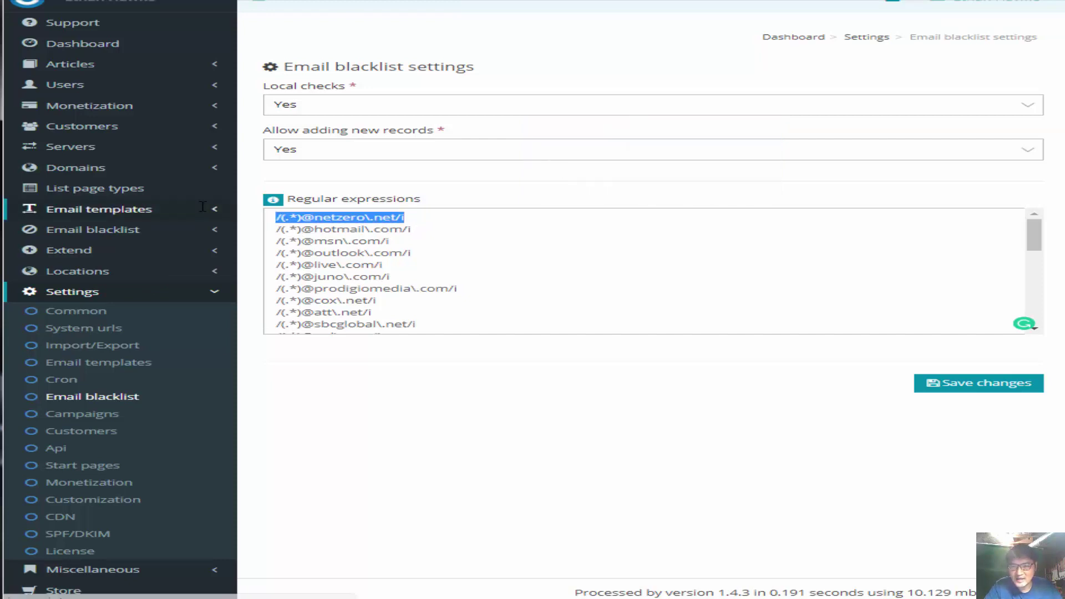
left_click(482, 231)
scroll(485, 232, "down", 2)
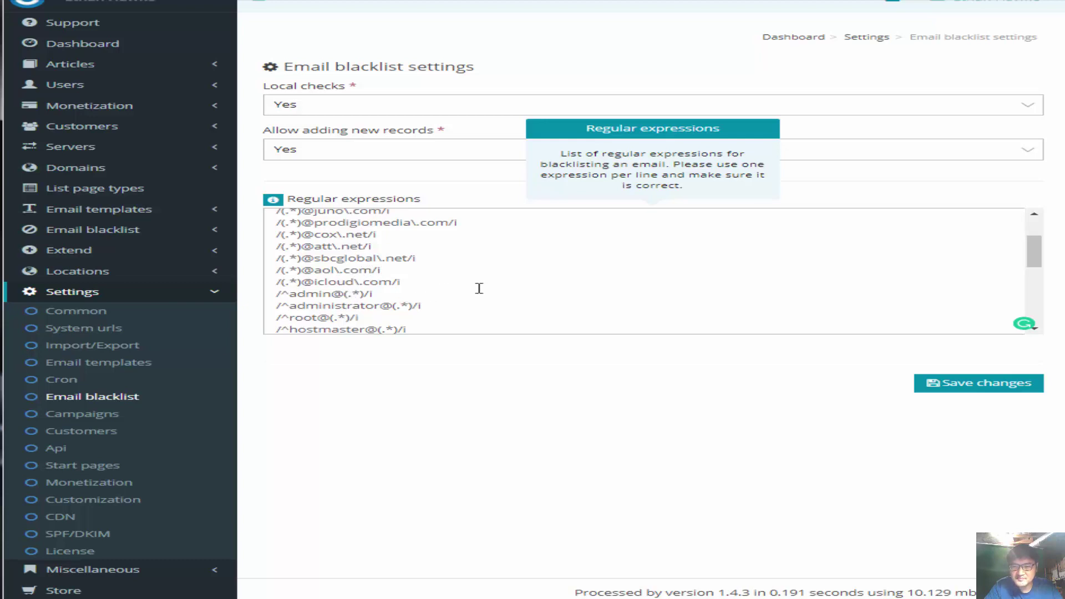
scroll(479, 288, "down", 2)
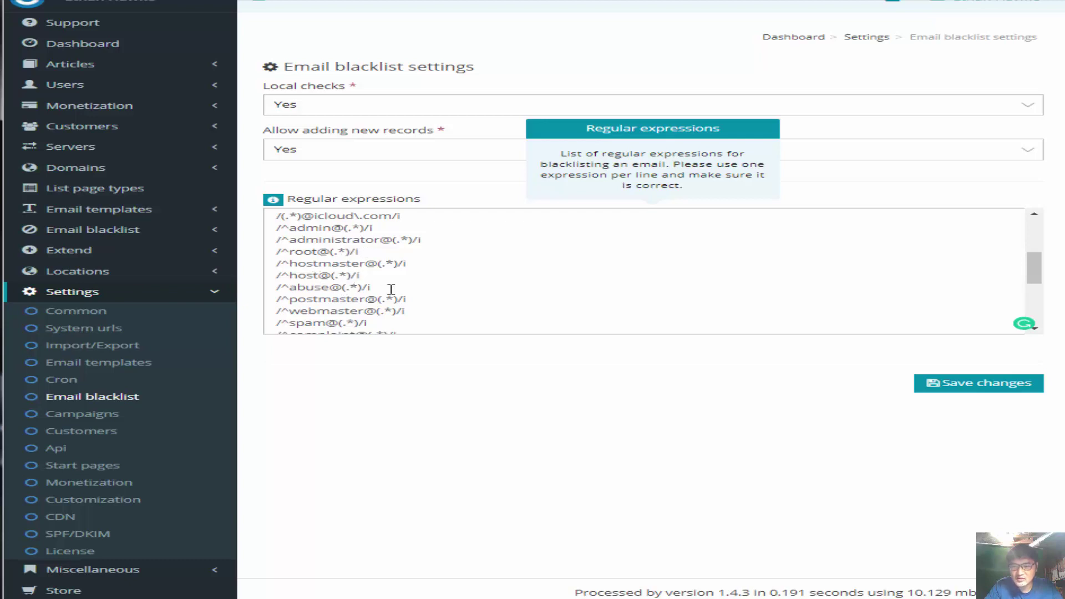
scroll(391, 305, "down", 2)
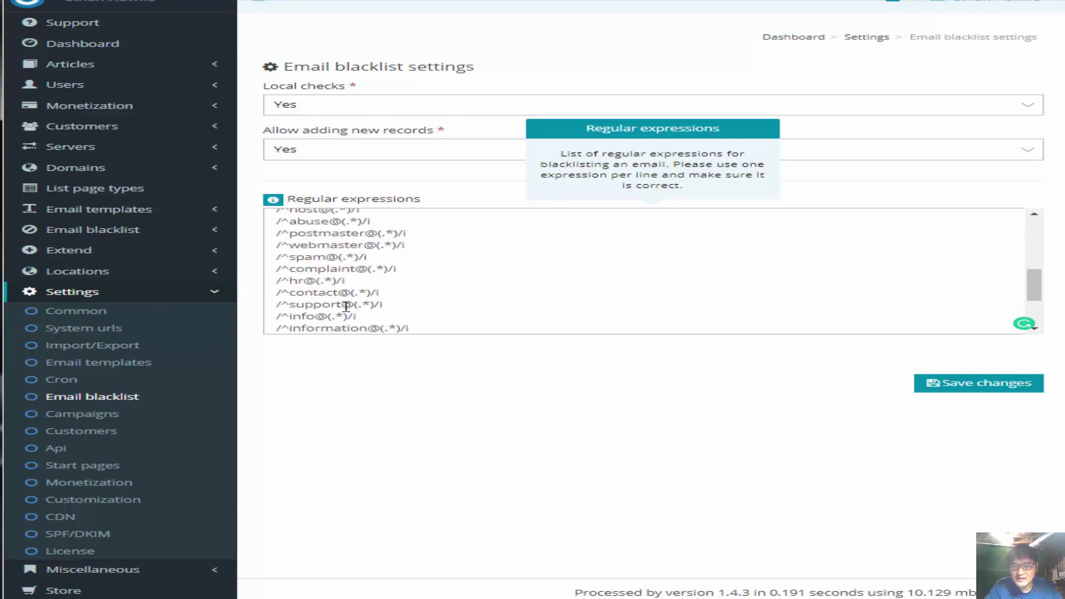
scroll(347, 306, "down", 2)
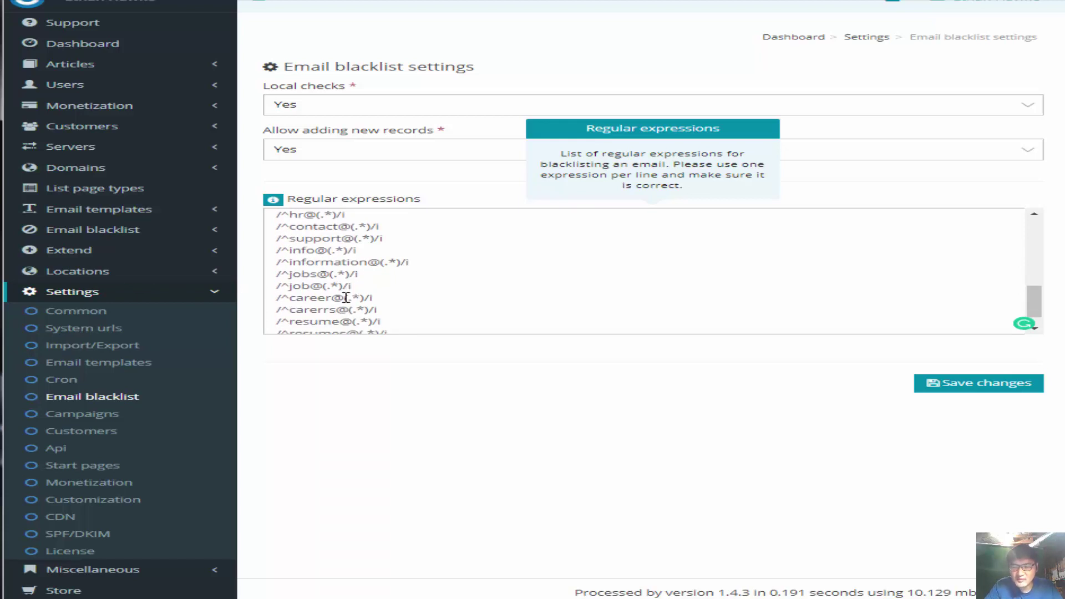
scroll(346, 298, "down", 2)
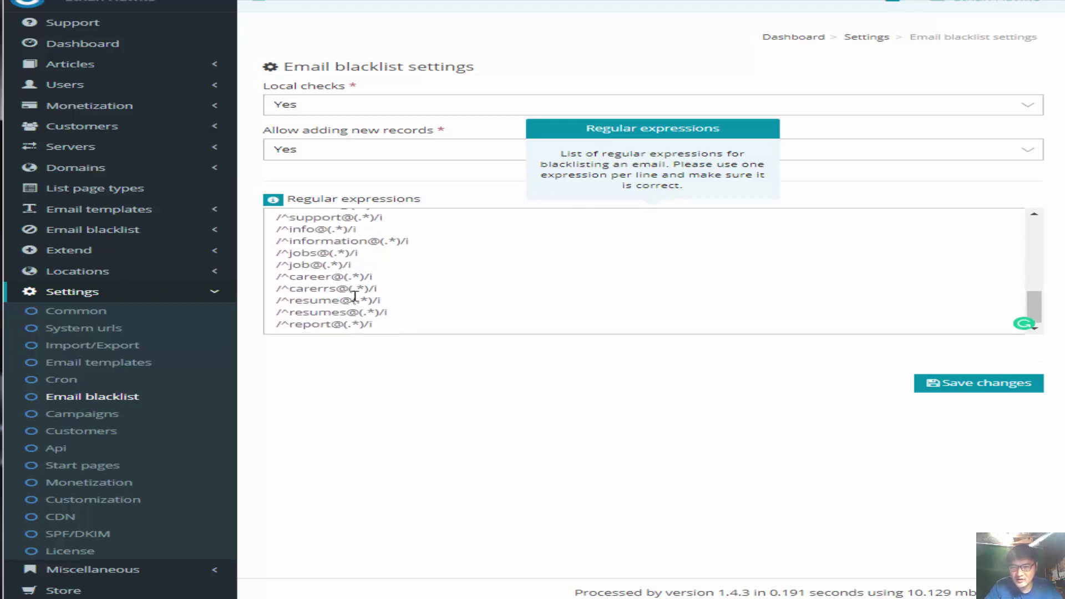
scroll(355, 295, "up", 10)
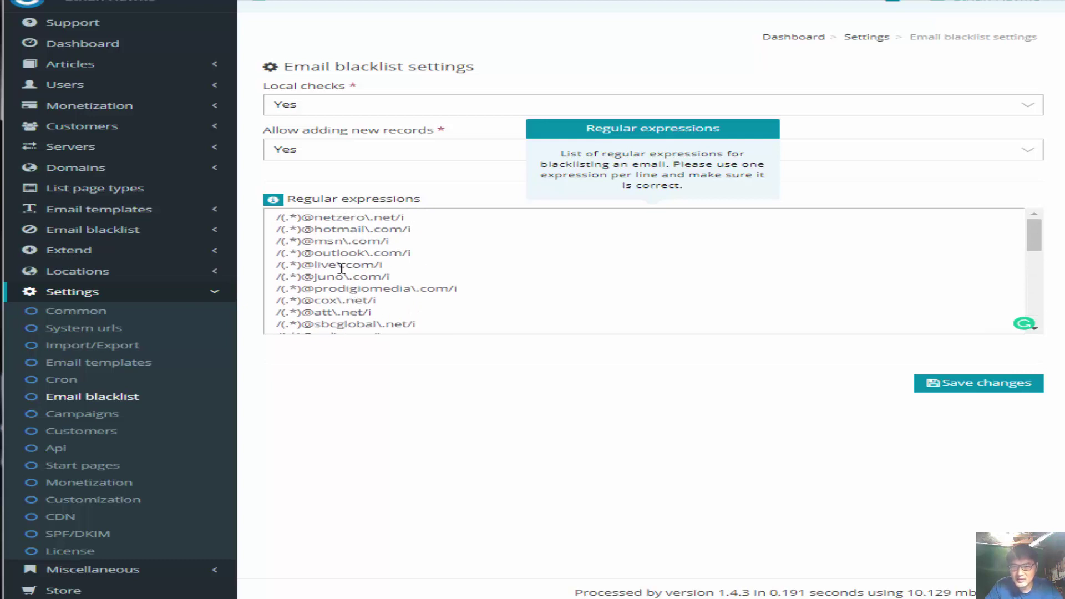
scroll(341, 269, "down", 10)
scroll(360, 269, "up", 10)
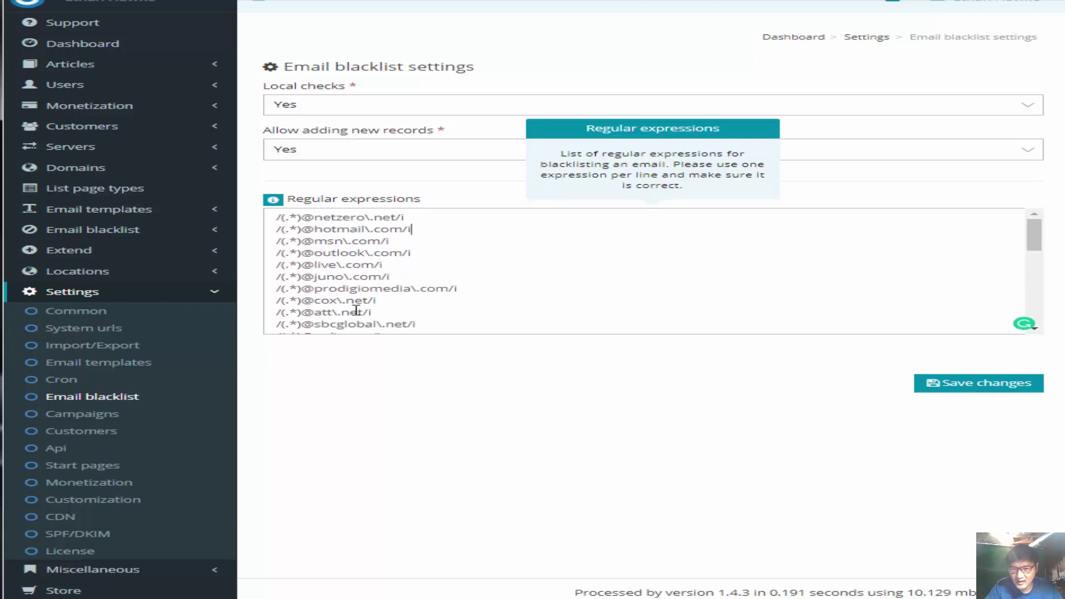
scroll(356, 310, "down", 5)
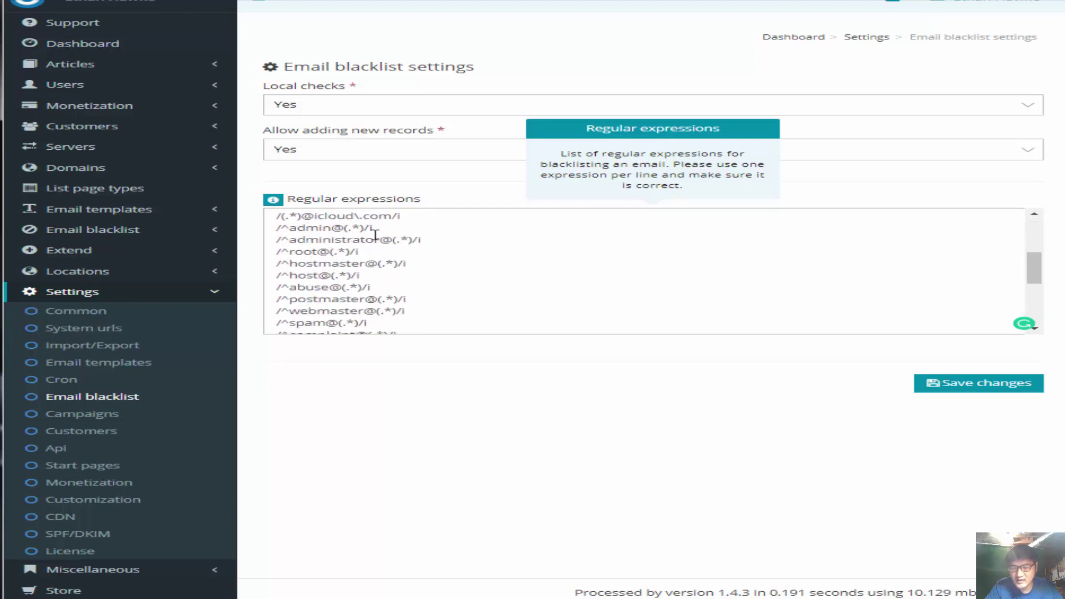
scroll(411, 252, "up", 5)
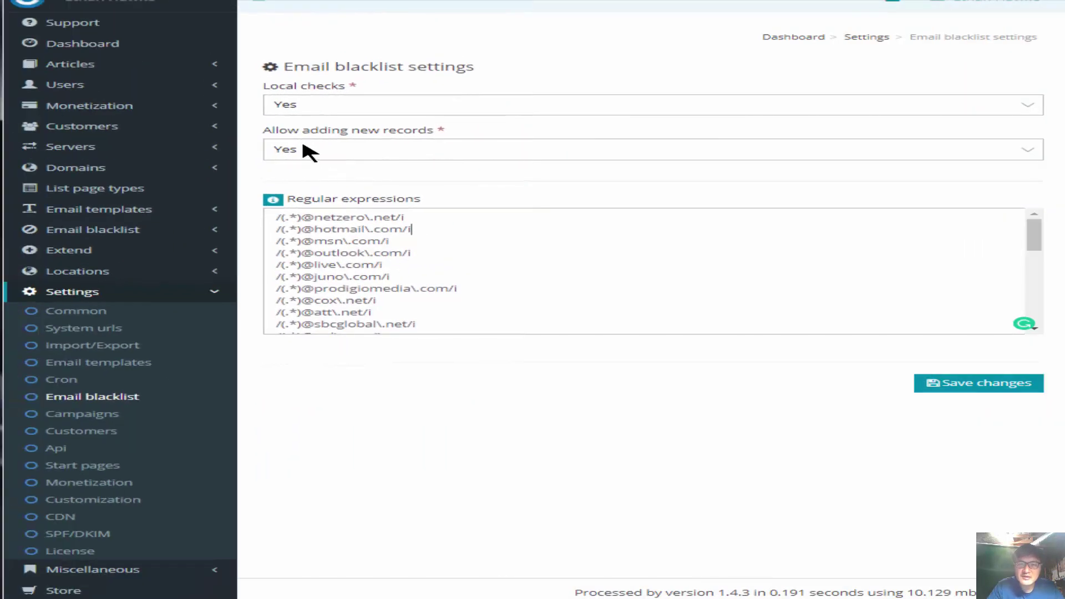
Step: Under Servers > Delivery servers, scroll the table and open the server's Update page showing hourly quota 69
left_click(100, 147)
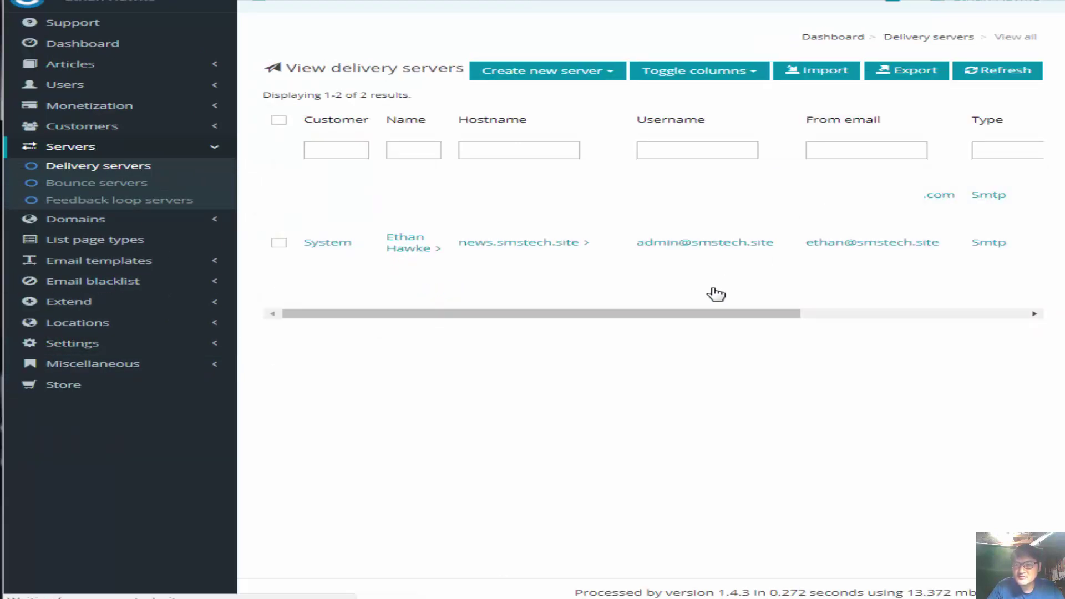
left_click_drag(714, 327, 963, 316)
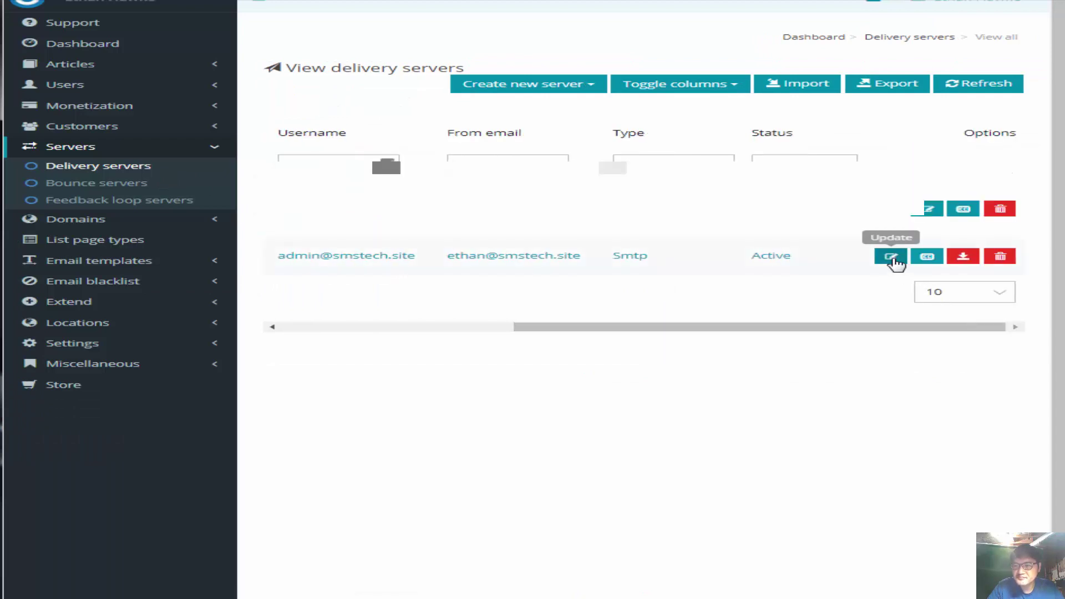
left_click_drag(856, 331, 638, 327)
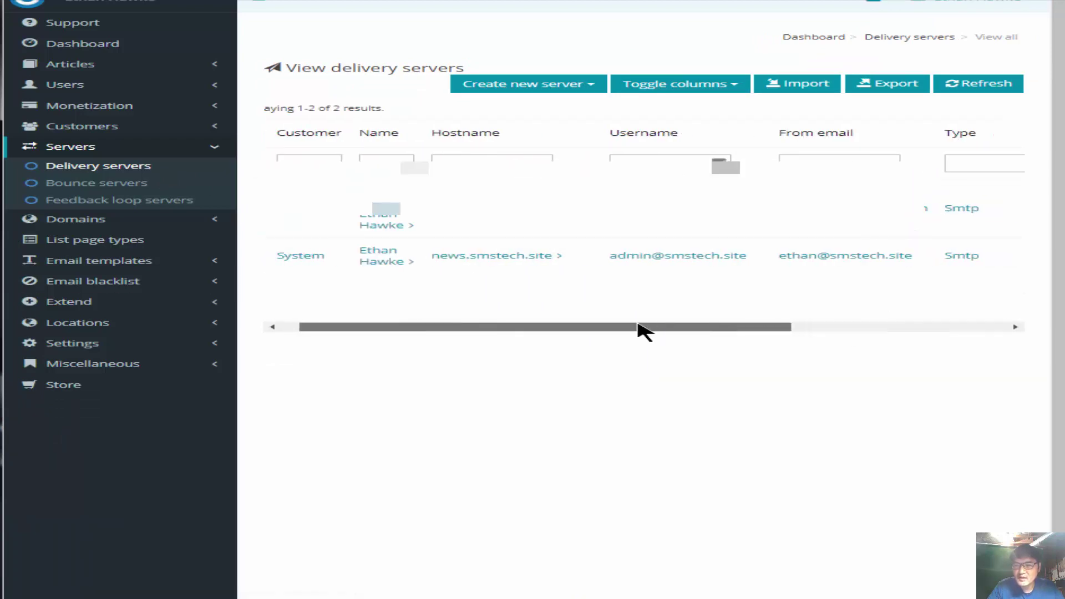
left_click_drag(704, 331, 923, 330)
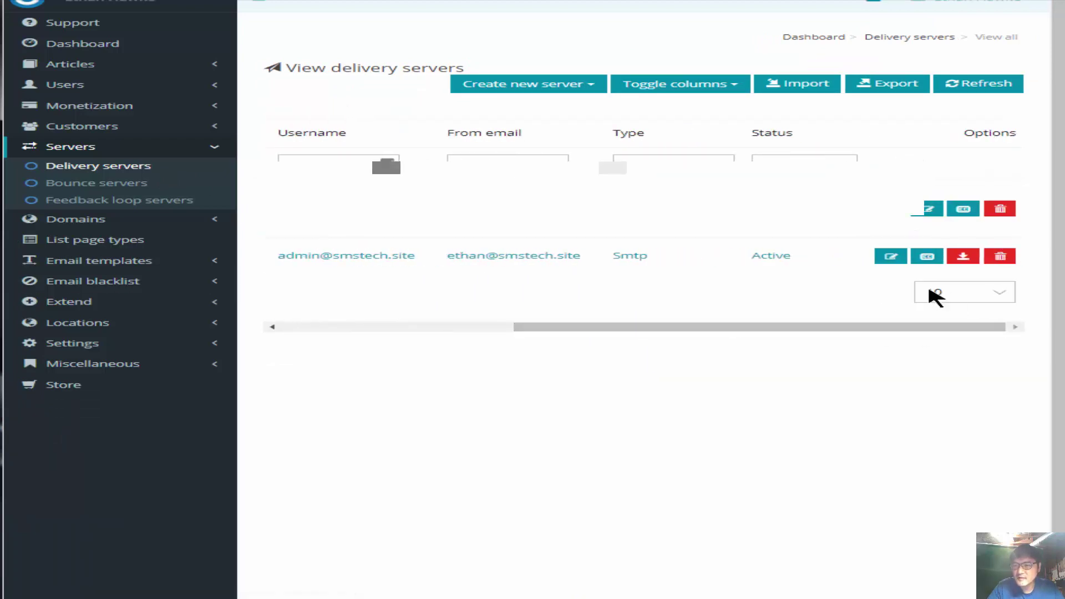
left_click(893, 259)
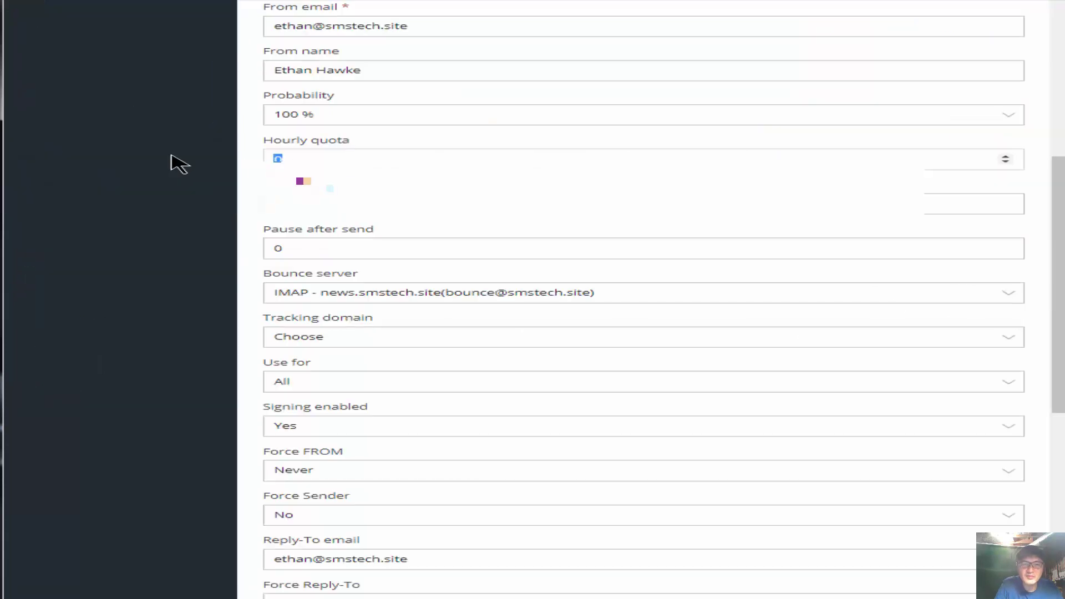
type("0")
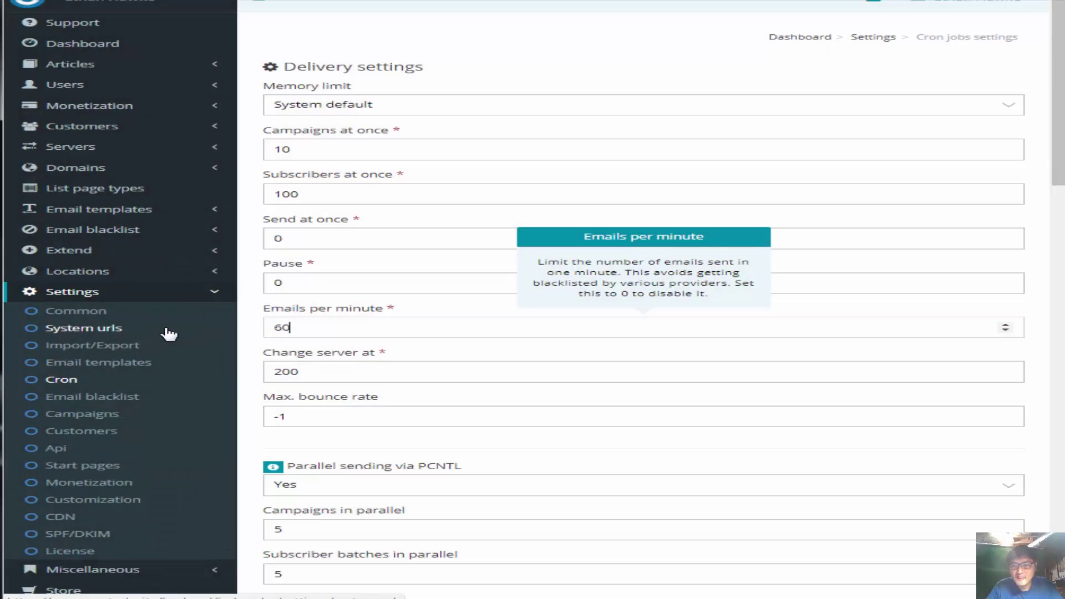
Step: Select the Subscribers at once value in the Cron delivery settings
double_click(286, 194)
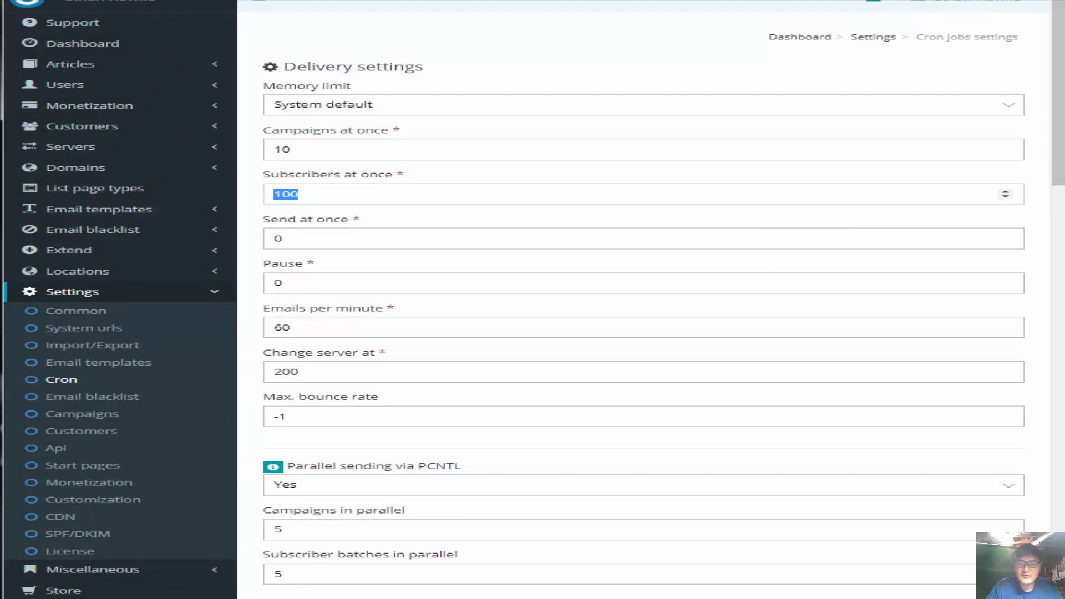